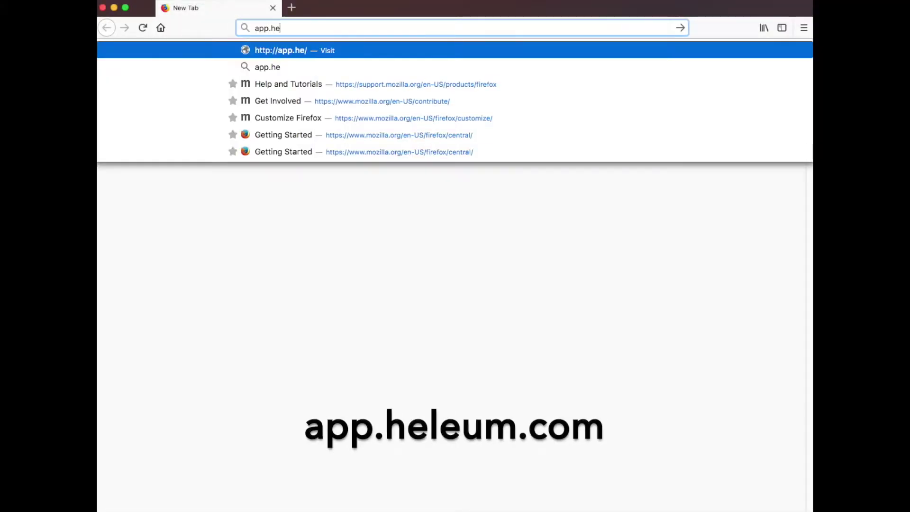
type("m.com")
Load app.heleum.com and start signing up for Heleum through Uphold.
key("Return")
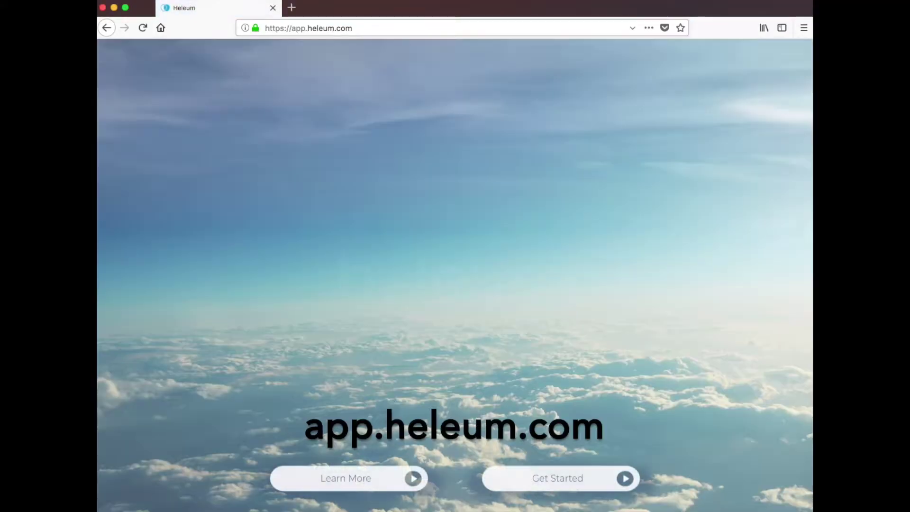
left_click(492, 477)
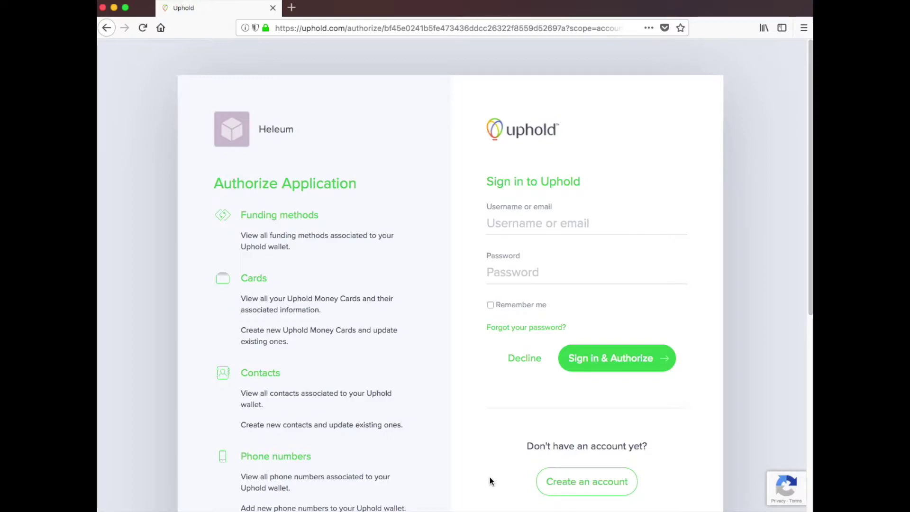
Sign up for a new Uphold account with email and password, authorizing Heleum.
left_click(540, 481)
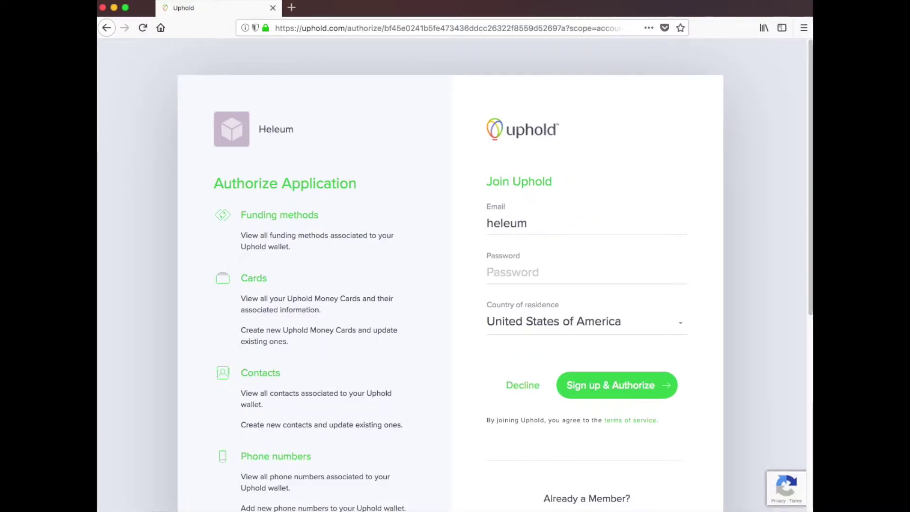
key("Tab")
type("••••••••••••")
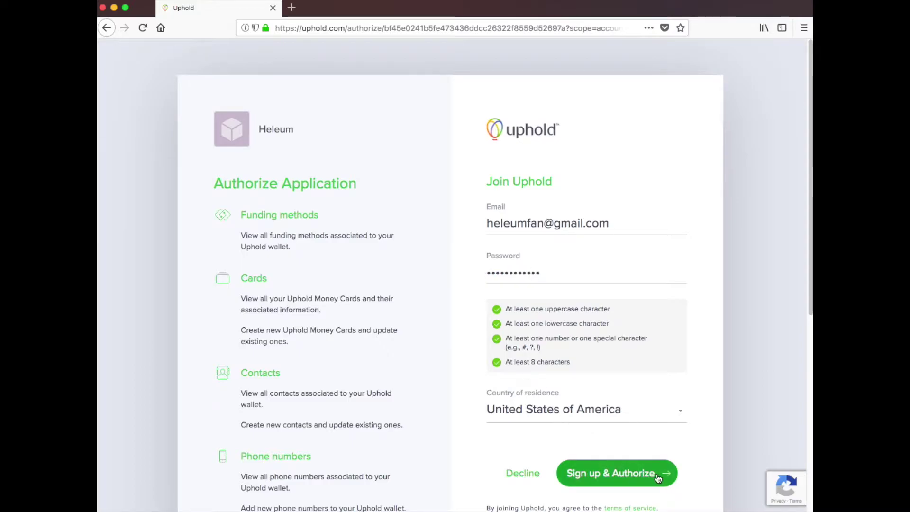
left_click(616, 473)
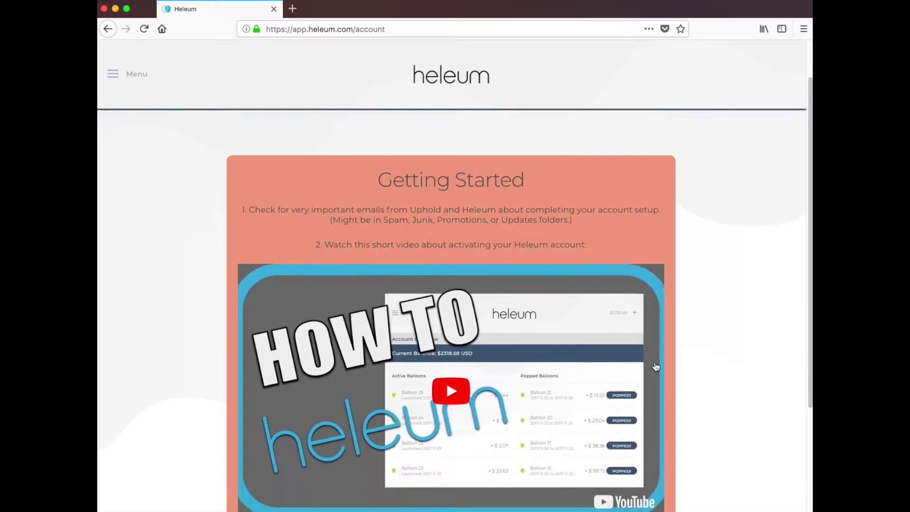
scroll(655, 366, "down", 3)
scroll(655, 367, "down", 3)
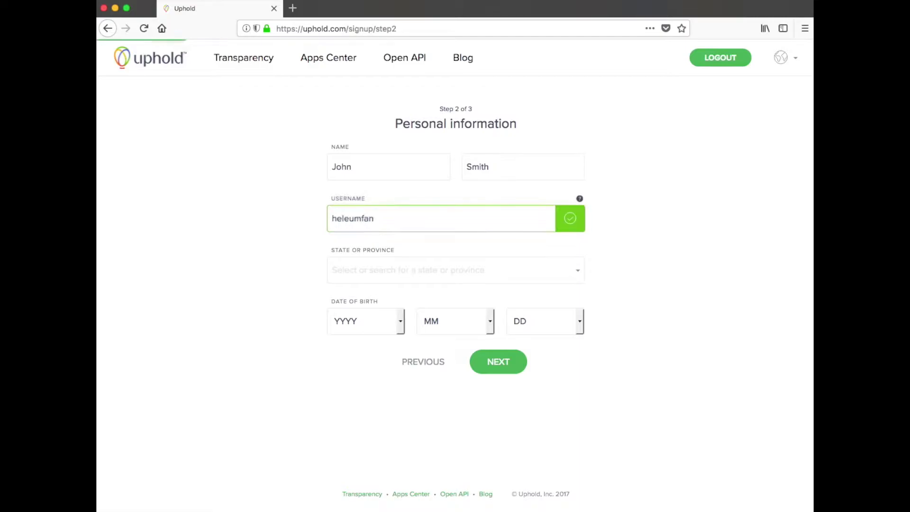
left_click(579, 270)
left_click(375, 357)
left_click(400, 320)
left_click(374, 438)
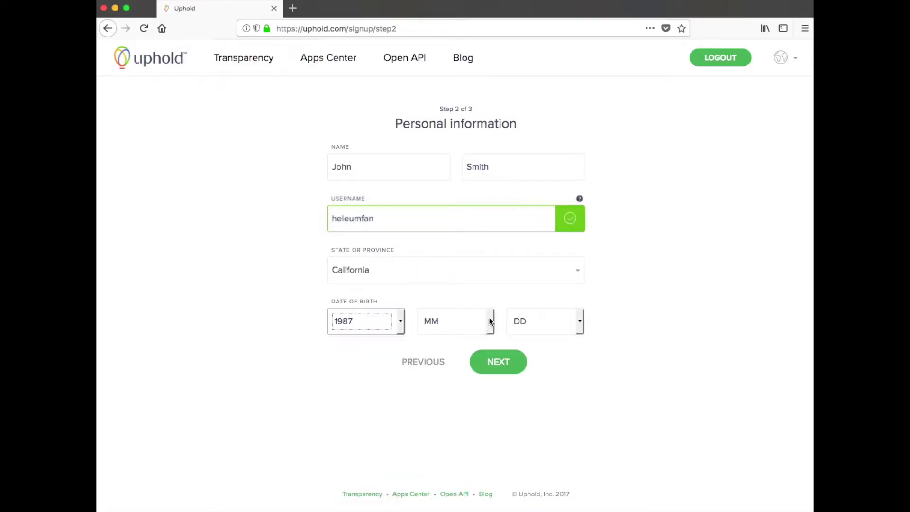
left_click(489, 321)
left_click(441, 398)
left_click(580, 320)
left_click(544, 377)
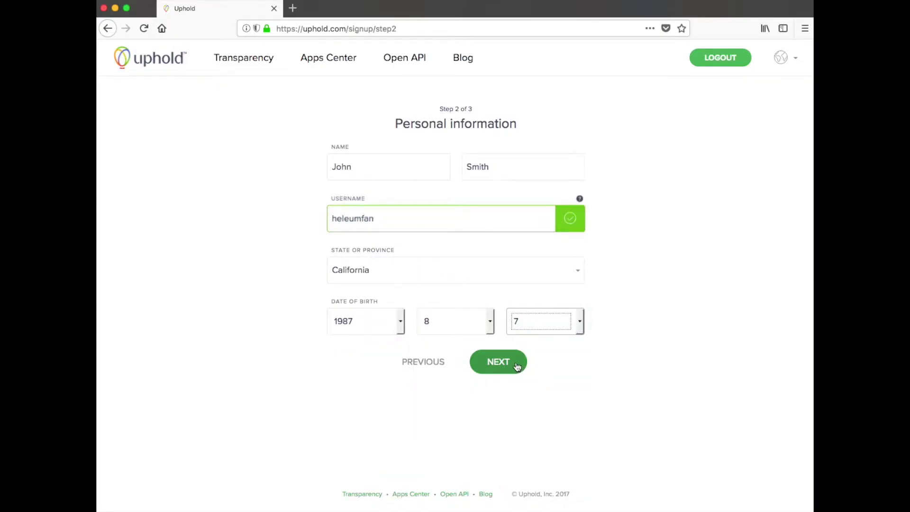
left_click(516, 365)
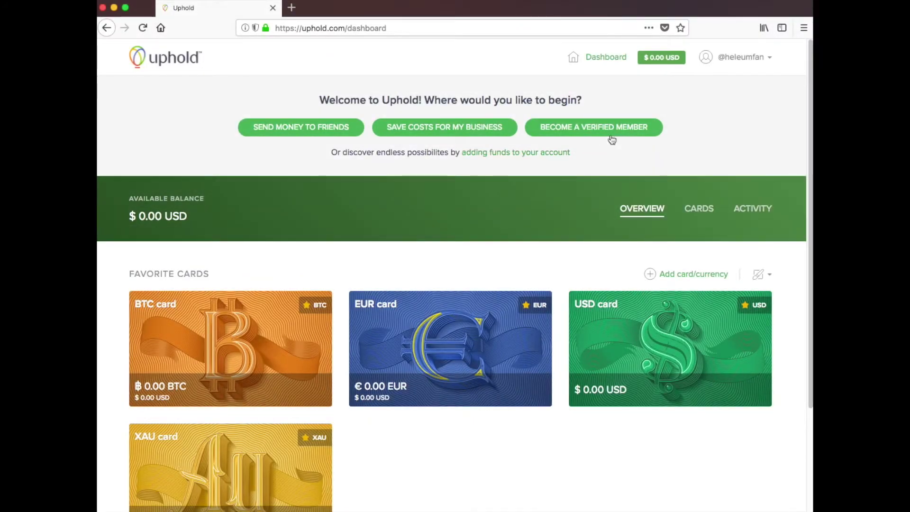
Start Verified Member verification using a United States driver's license.
left_click(655, 128)
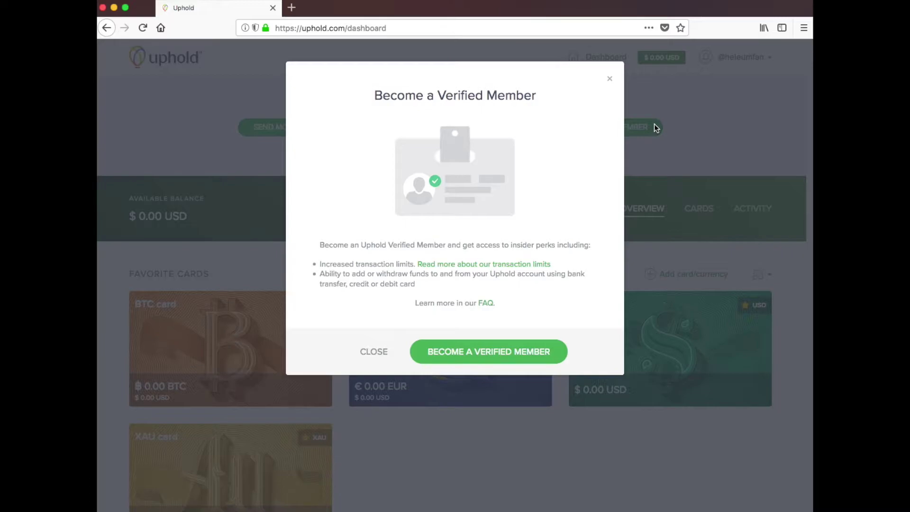
left_click(558, 349)
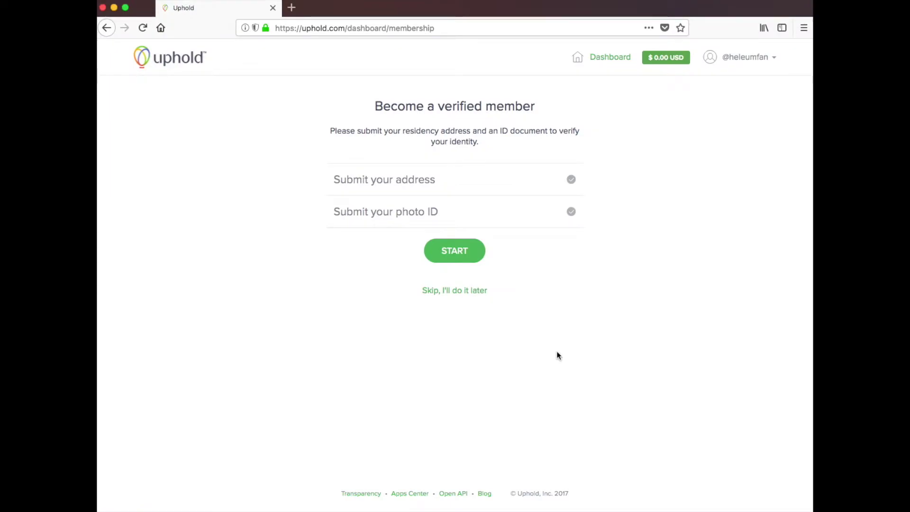
left_click(475, 252)
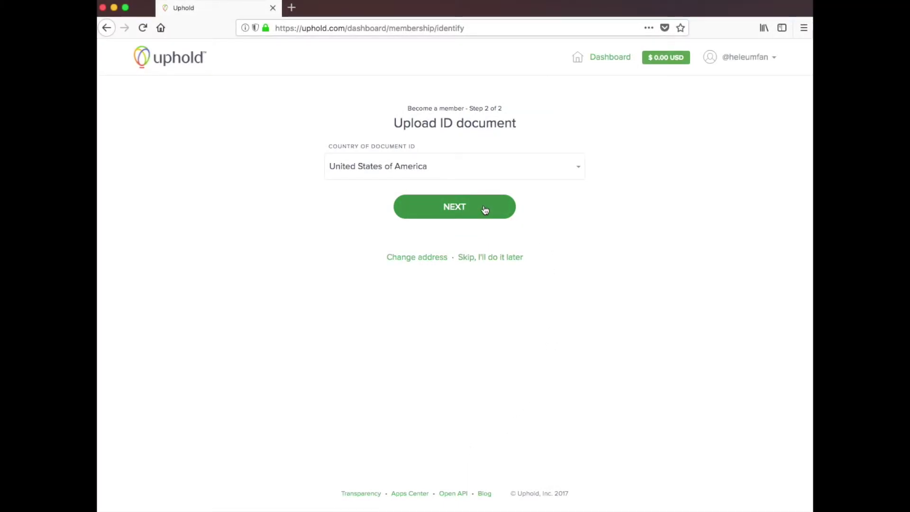
left_click(485, 210)
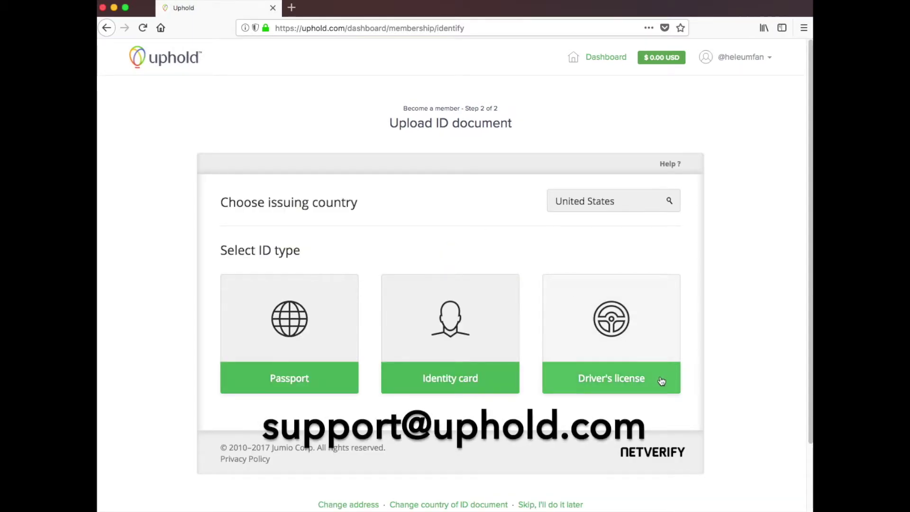
left_click(661, 382)
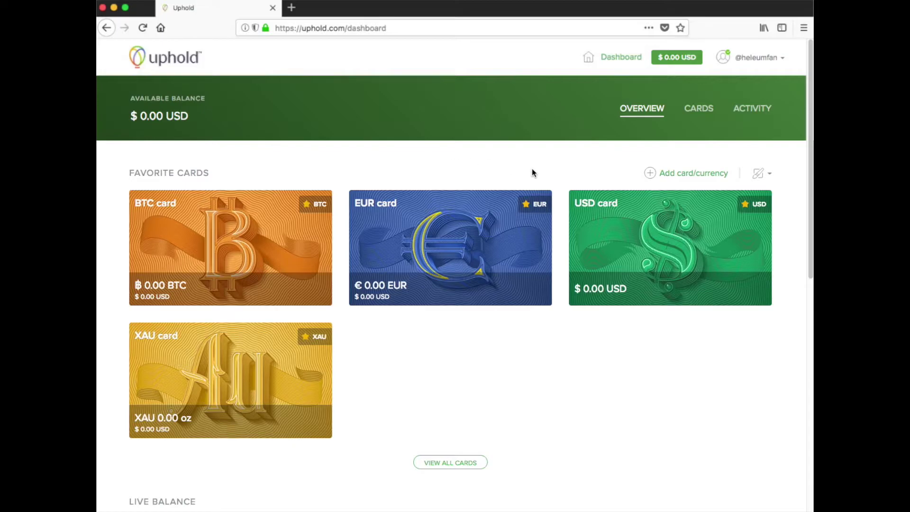
Set up a $50 credit card deposit into the USD card, accepting the terms.
left_click(614, 211)
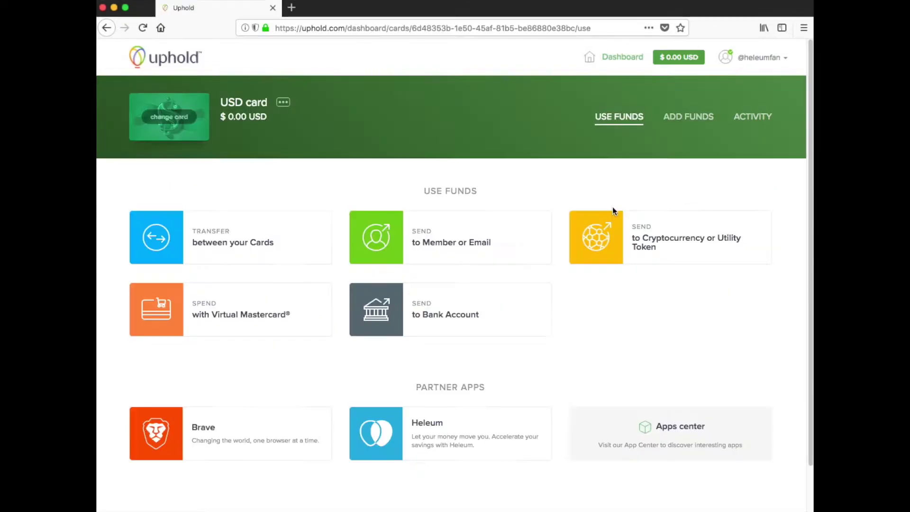
left_click(688, 117)
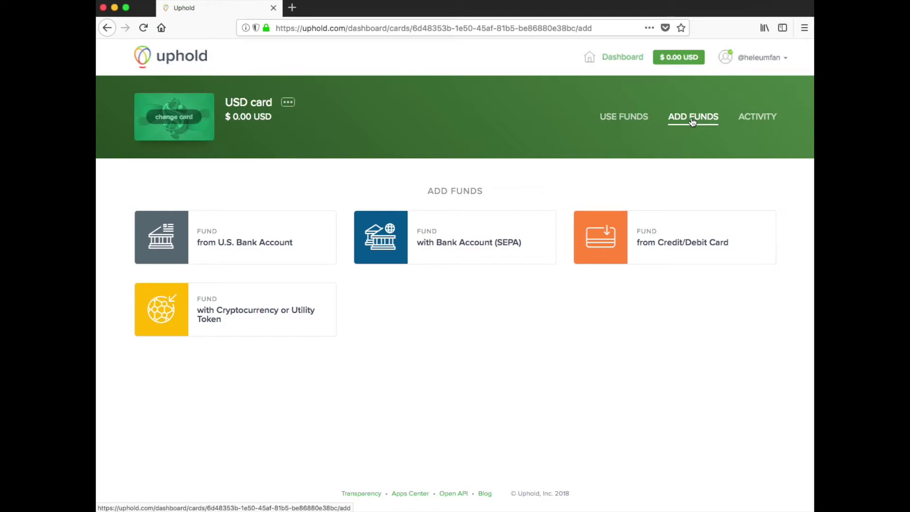
left_click(636, 254)
left_click(689, 264)
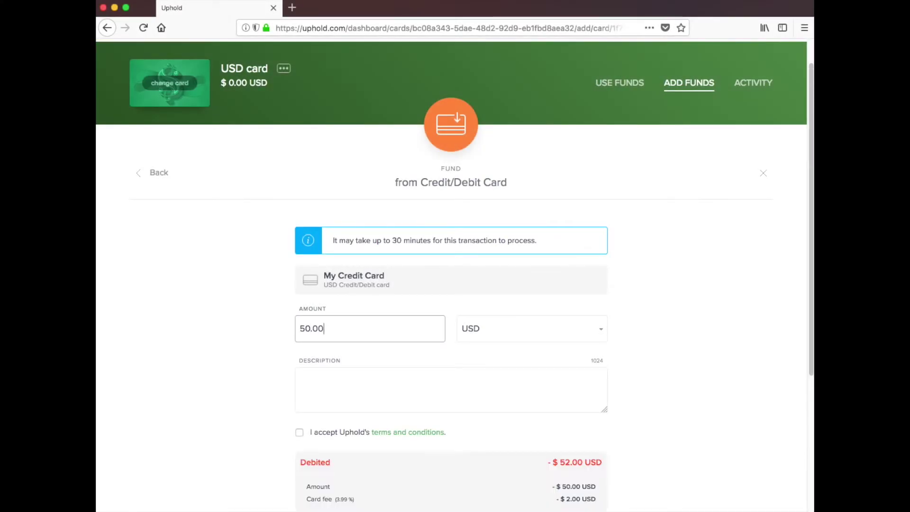
scroll(298, 327, "down", 5)
left_click(299, 252)
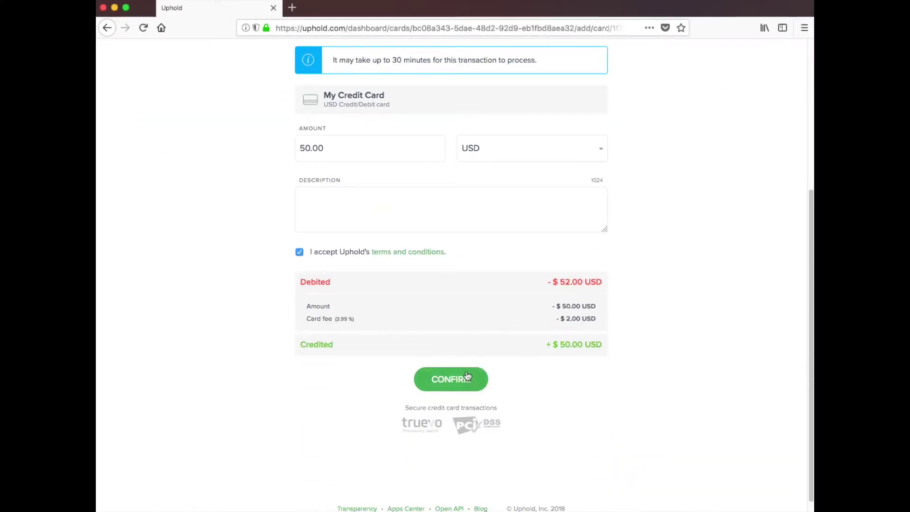
left_click(450, 379)
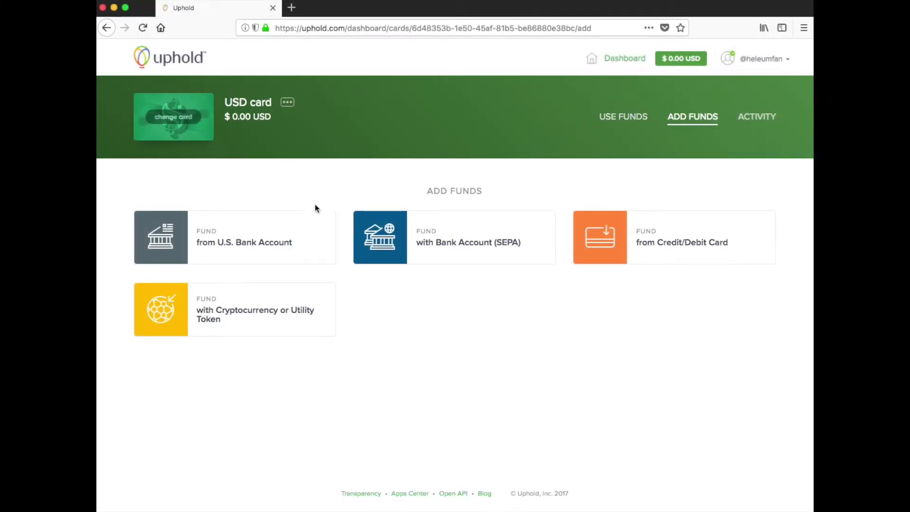
left_click(258, 315)
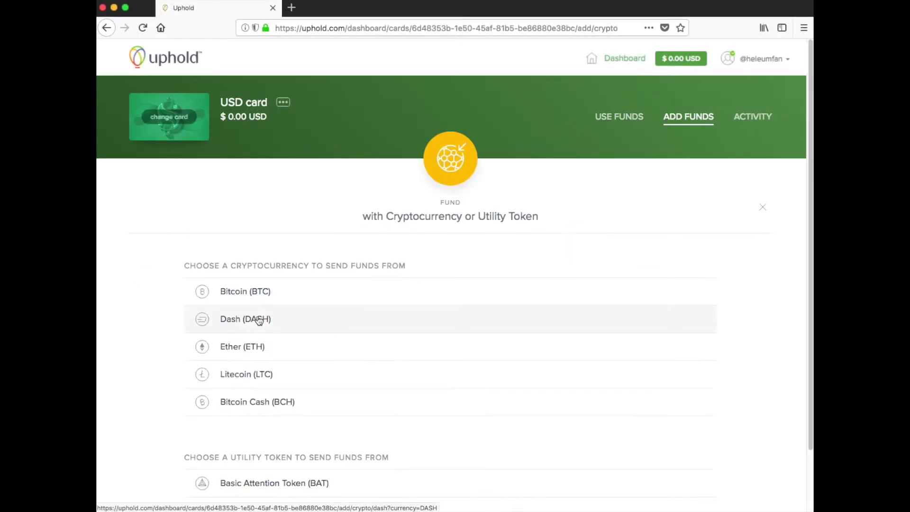
left_click(281, 293)
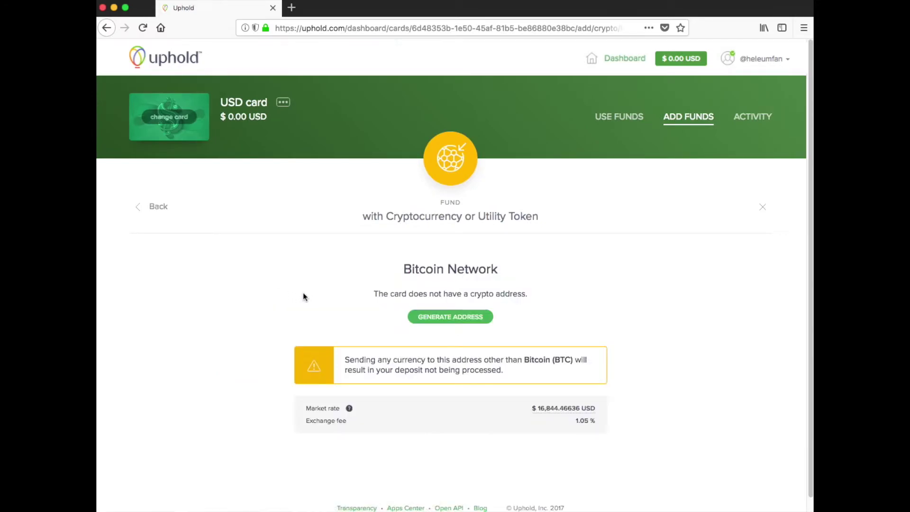
left_click(426, 316)
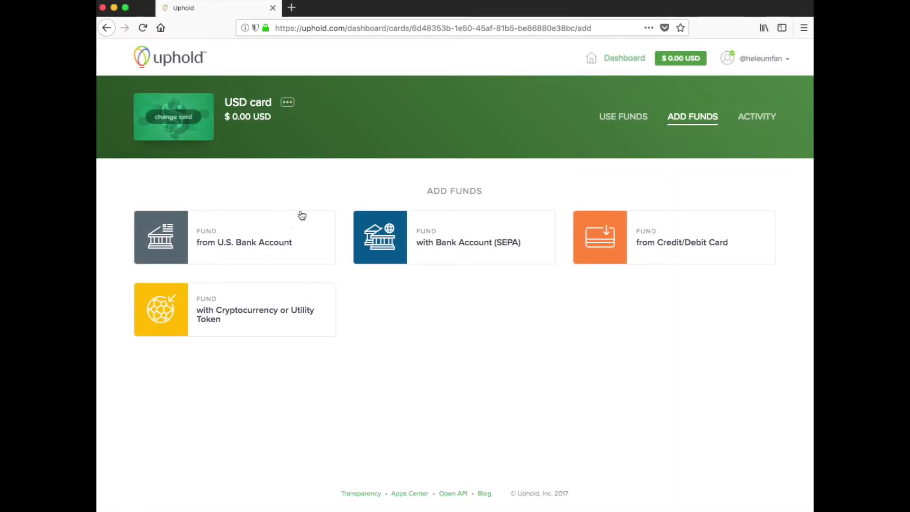
Deposit $50.00 from the U.S. bank account into the USD card and view its activity.
left_click(300, 235)
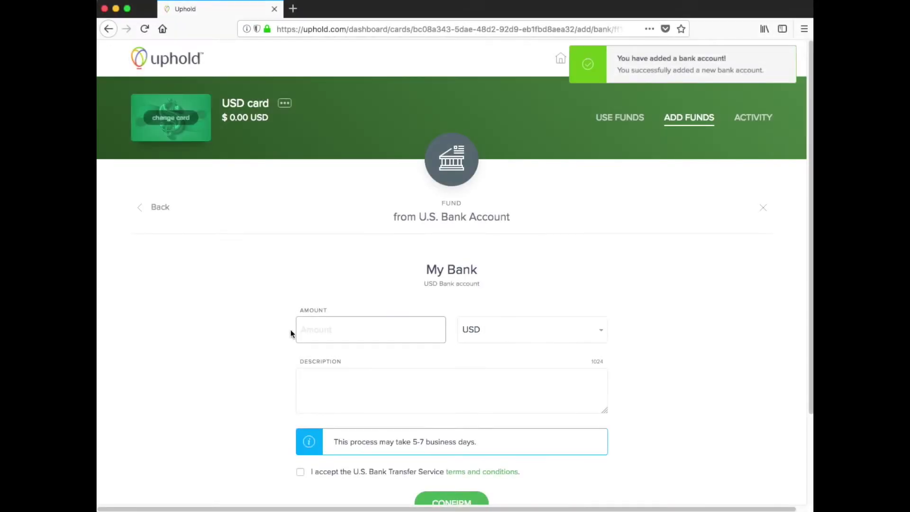
type("50.00")
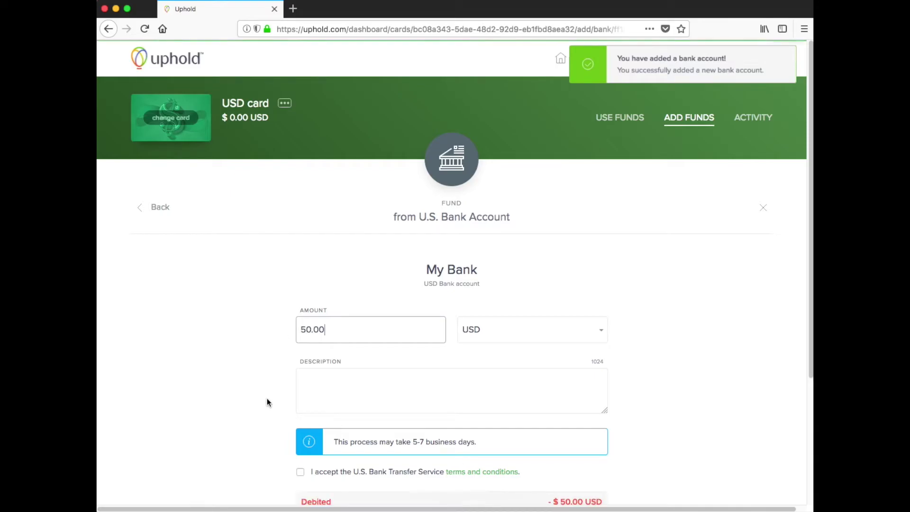
left_click(300, 472)
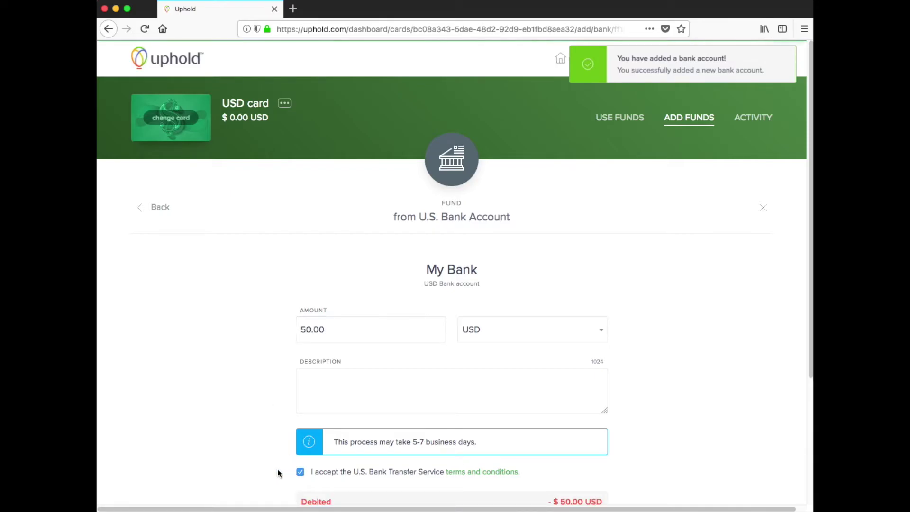
scroll(277, 469, "down", 5)
left_click(433, 398)
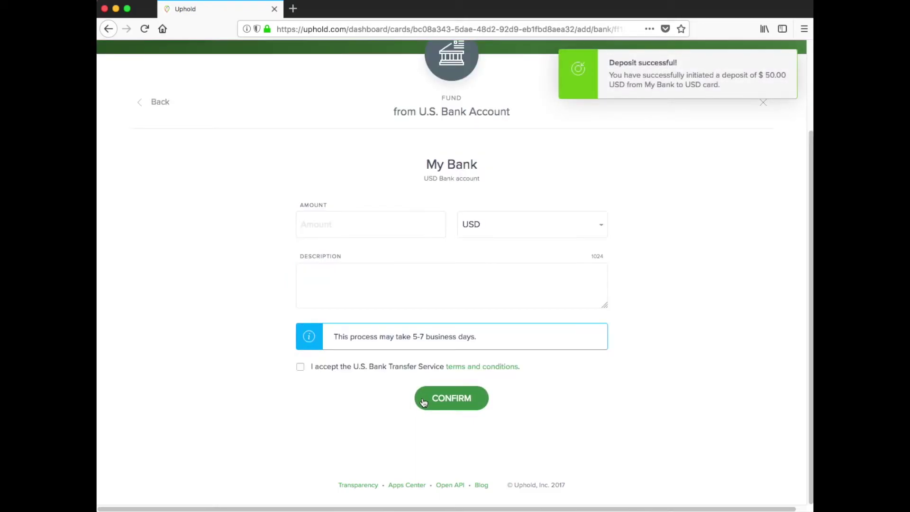
scroll(433, 395, "up", 5)
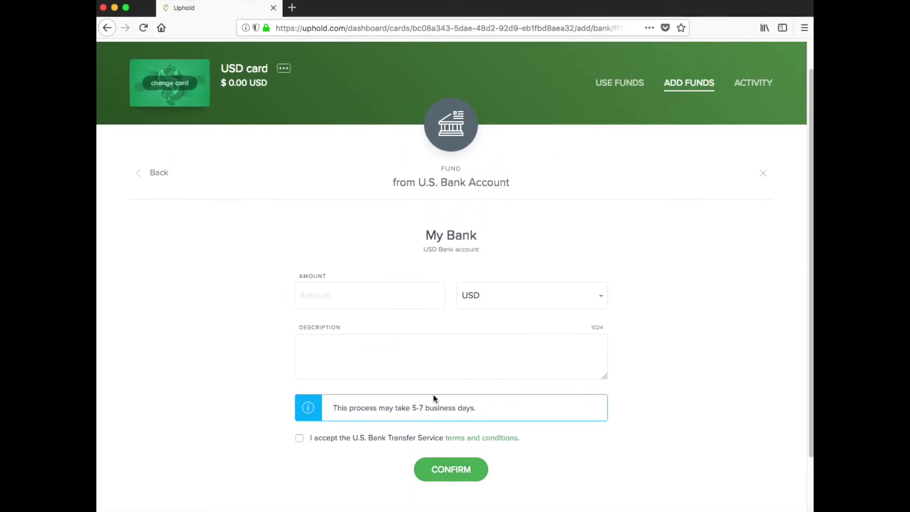
left_click(753, 83)
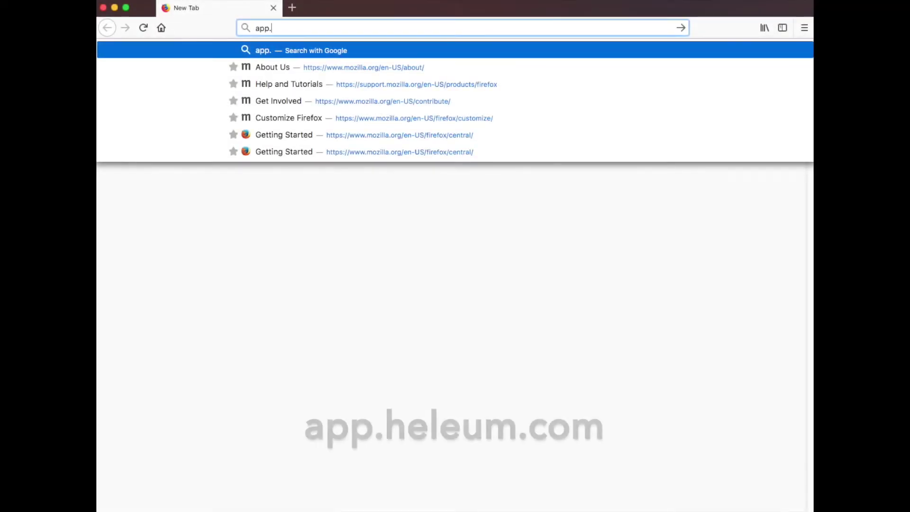
type(".com")
Open app.heleum.com and pick the Uphold USD card as the funding source.
key("Return")
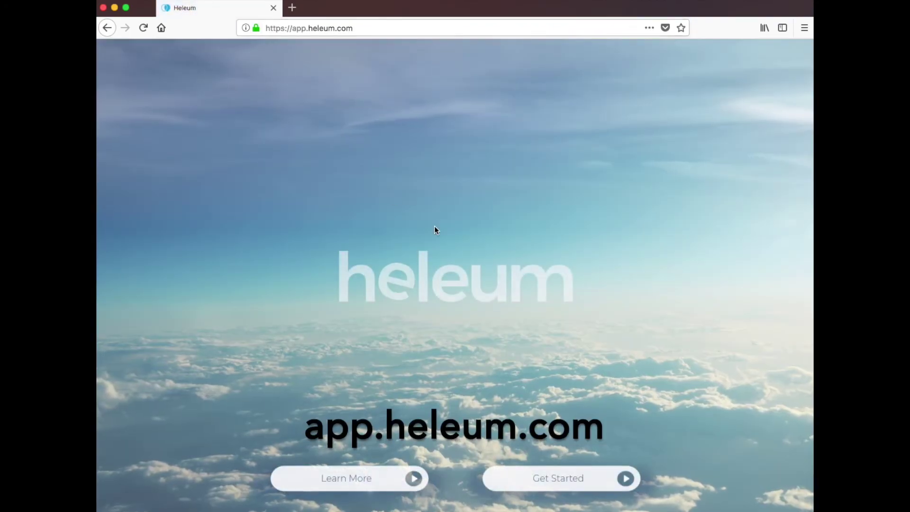
left_click(591, 476)
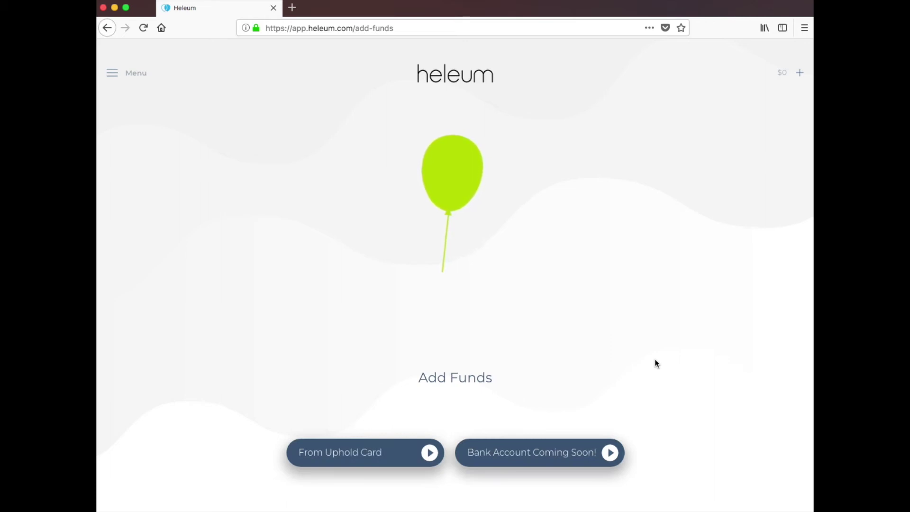
left_click(407, 454)
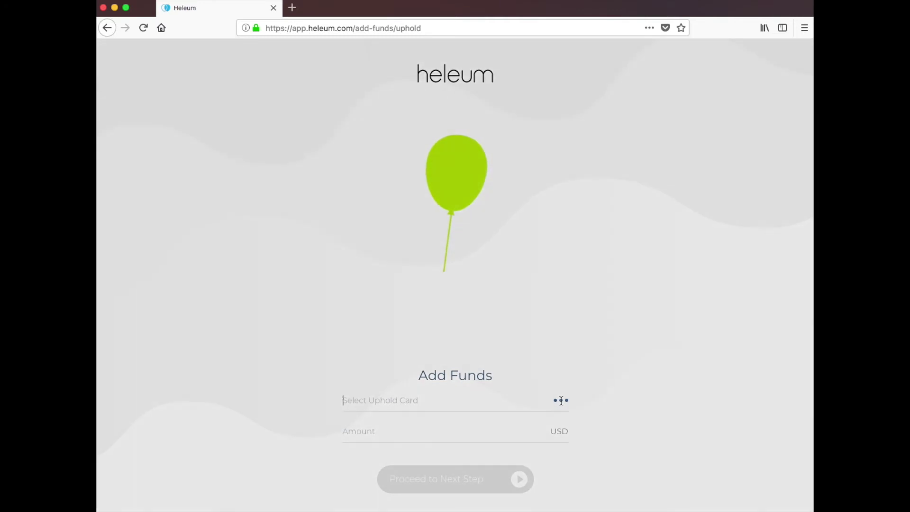
left_click(561, 401)
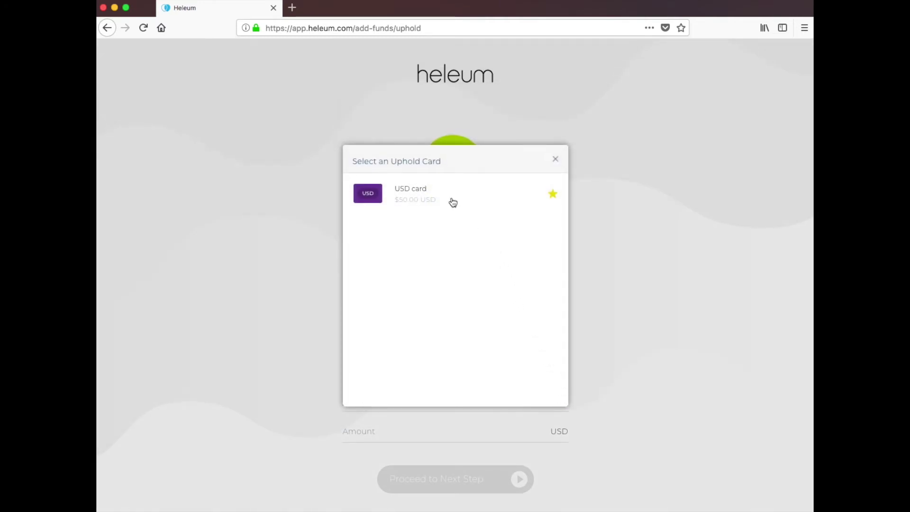
left_click(430, 191)
Add $50.00 from the USD card and confirm, reaching the account overview.
left_click(356, 431)
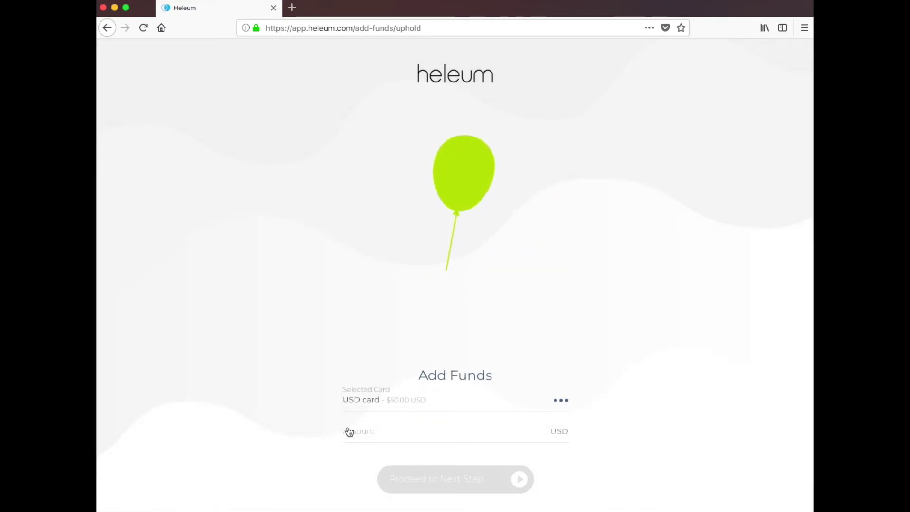
type("50.00")
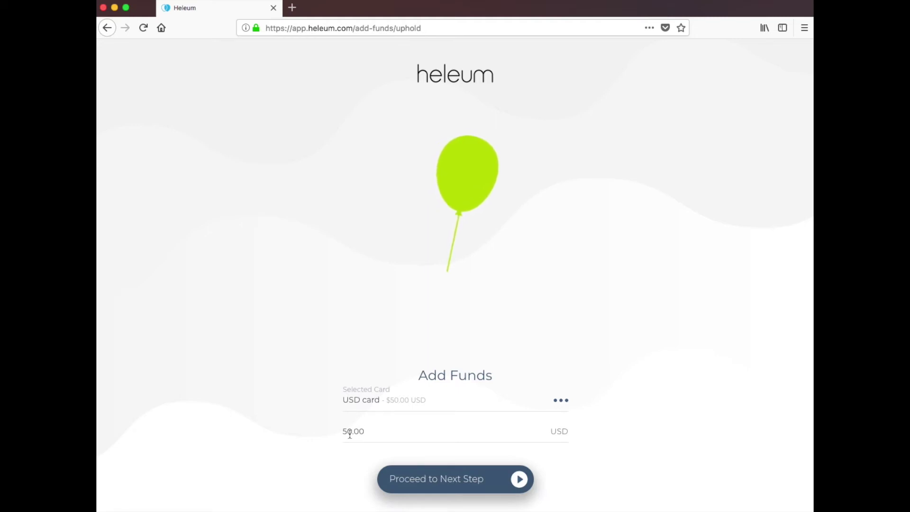
left_click(496, 482)
left_click(499, 459)
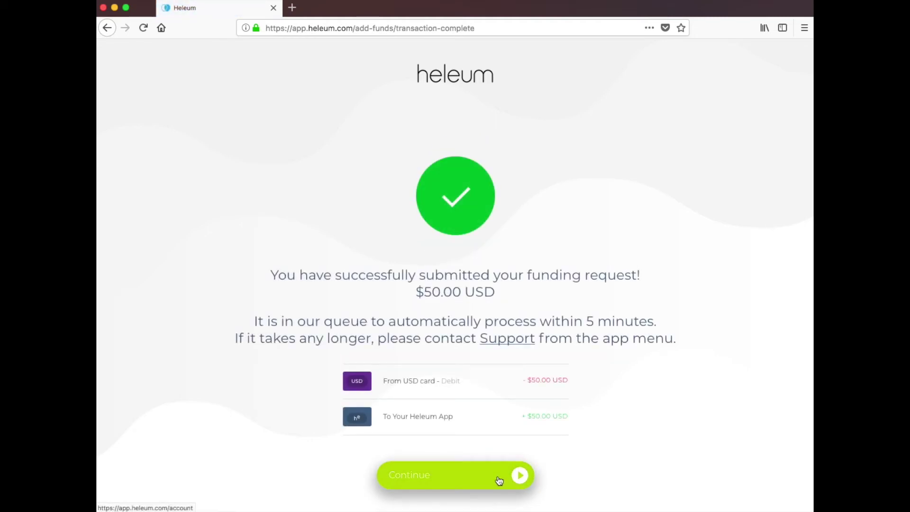
left_click(498, 478)
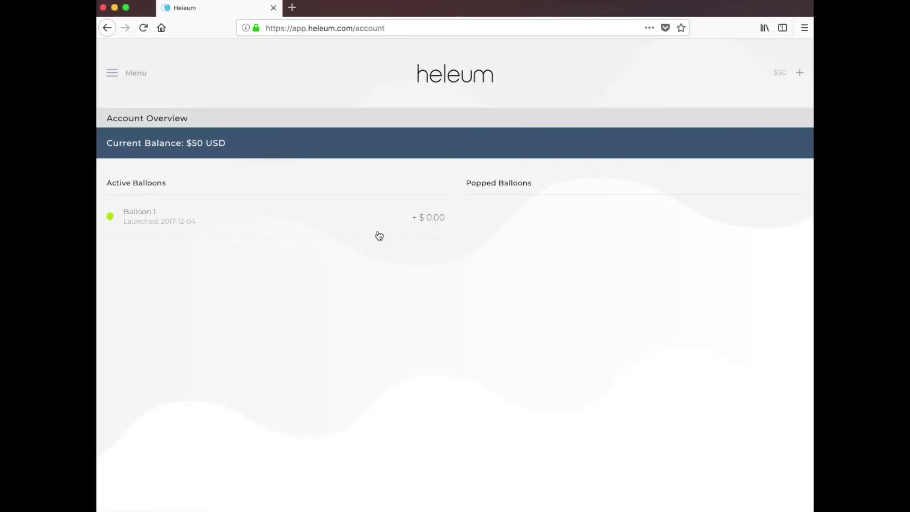
left_click(148, 213)
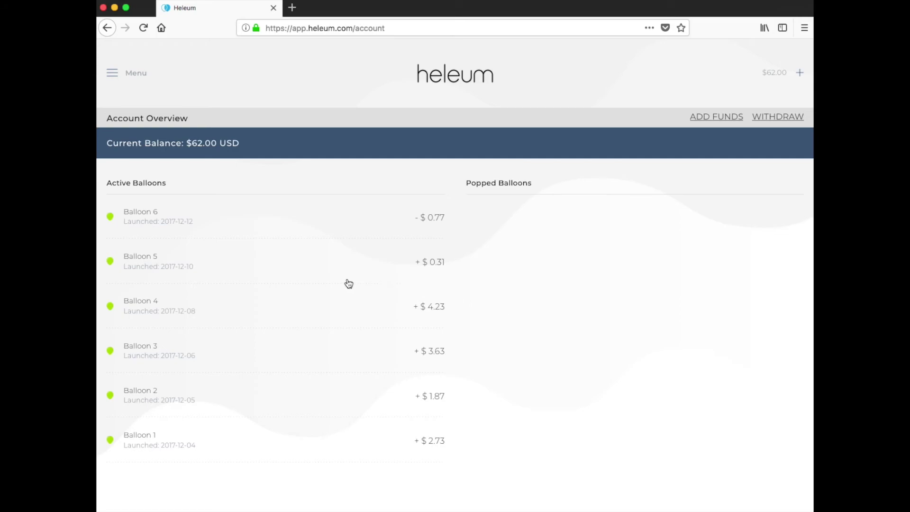
left_click(165, 304)
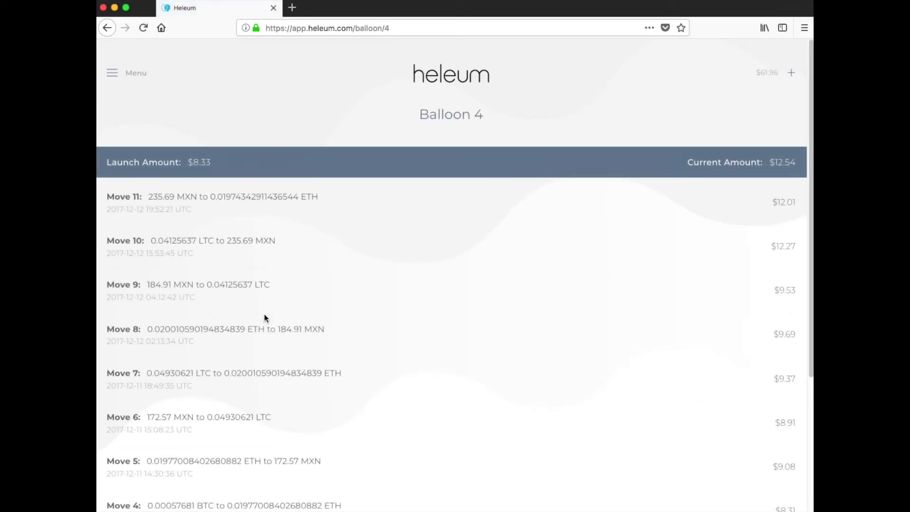
scroll(466, 353, "down", 3)
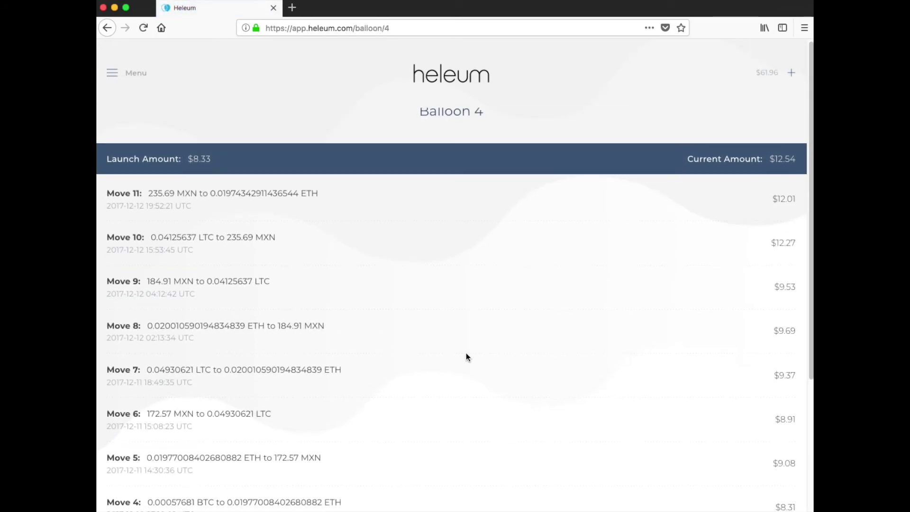
scroll(465, 352, "down", 4)
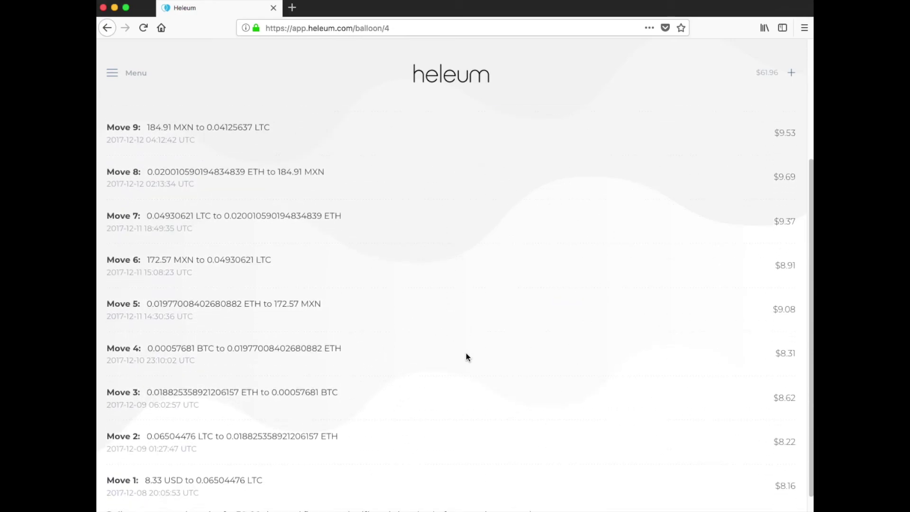
left_click(450, 81)
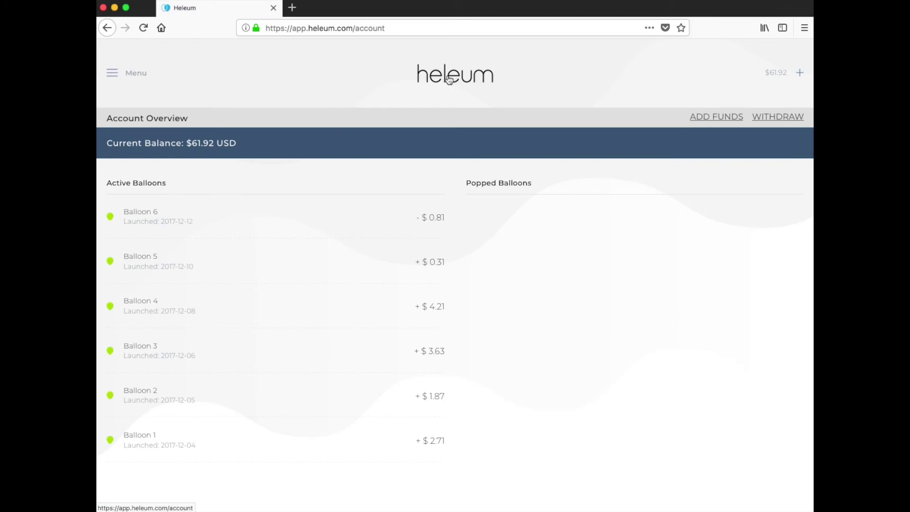
Go to Heleum's Withdraw page from the Menu.
left_click(112, 73)
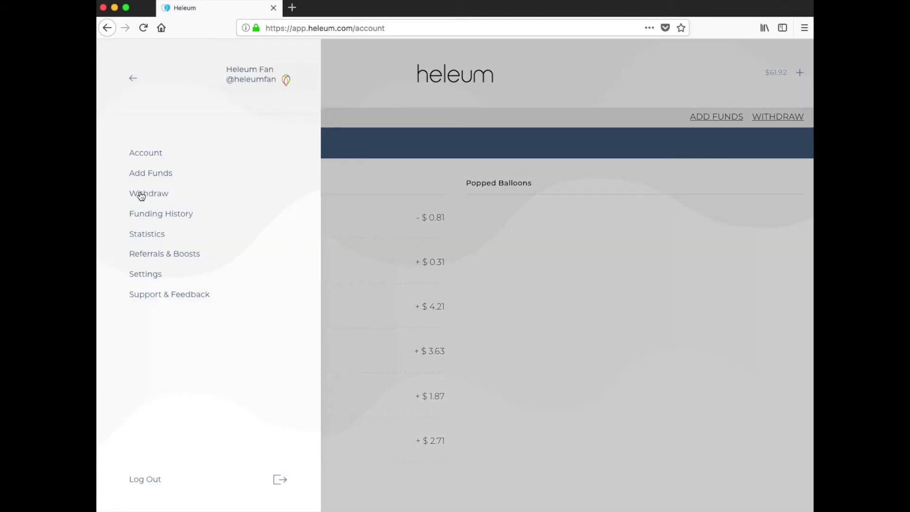
left_click(158, 194)
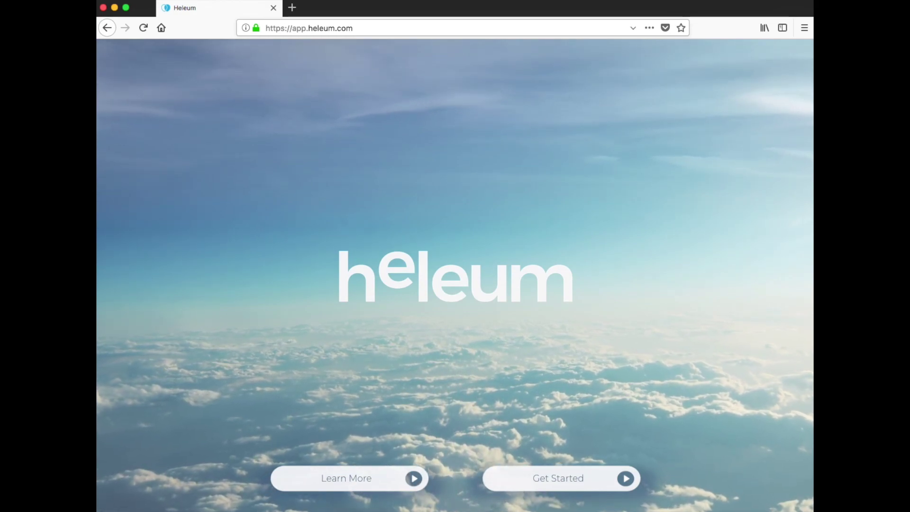
Go to support.heleum.com.
key("ctrl+l")
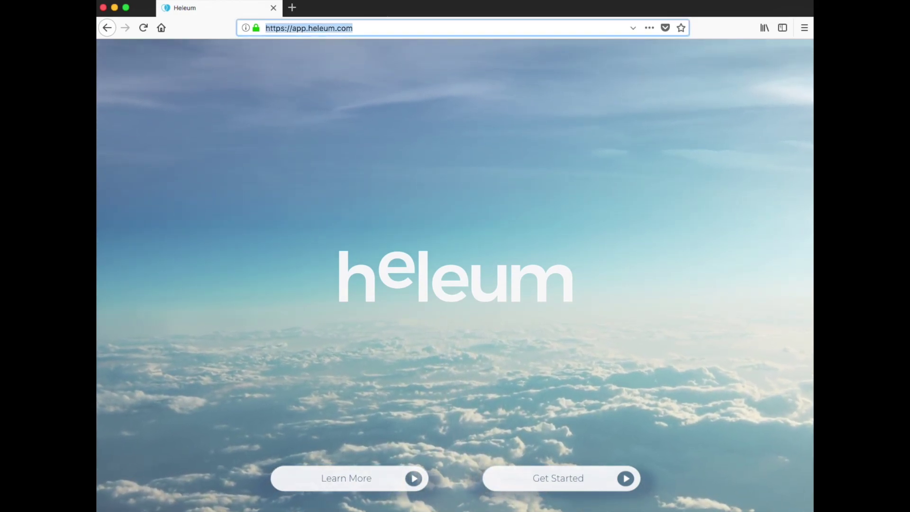
type("support.heleu")
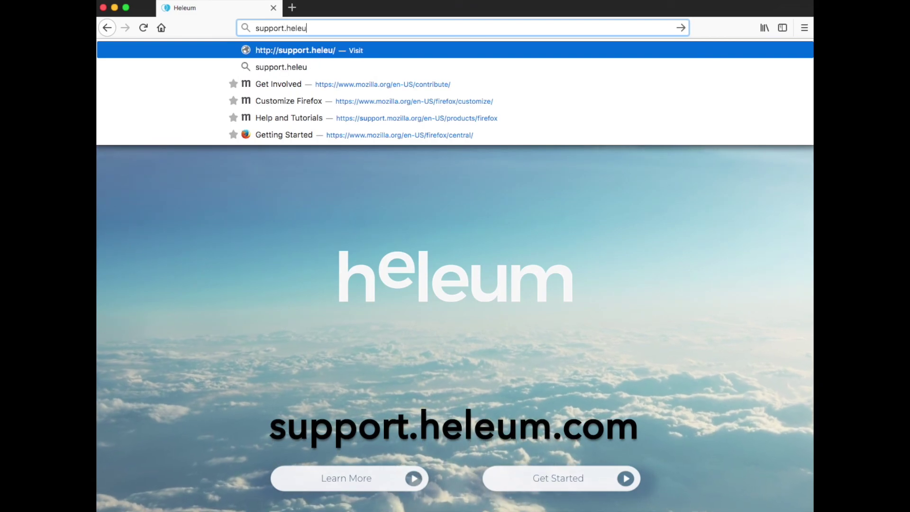
type("m.com")
key("Return")
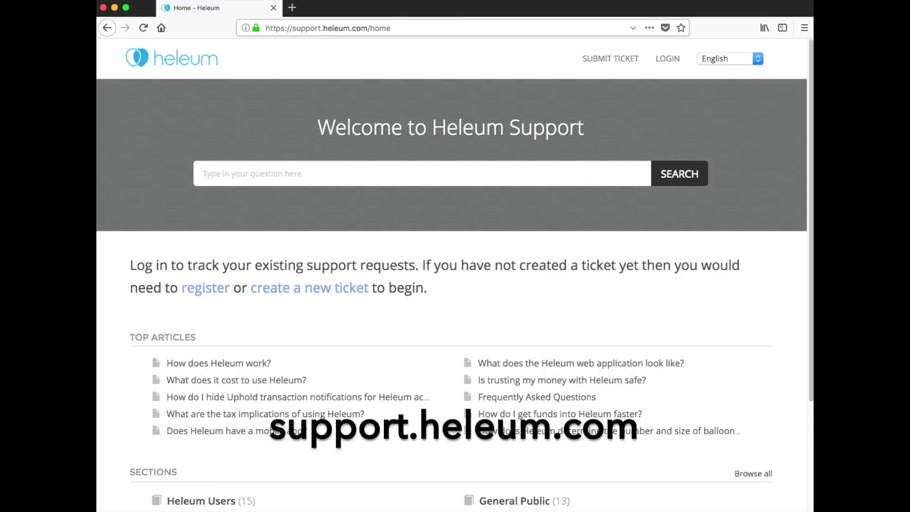